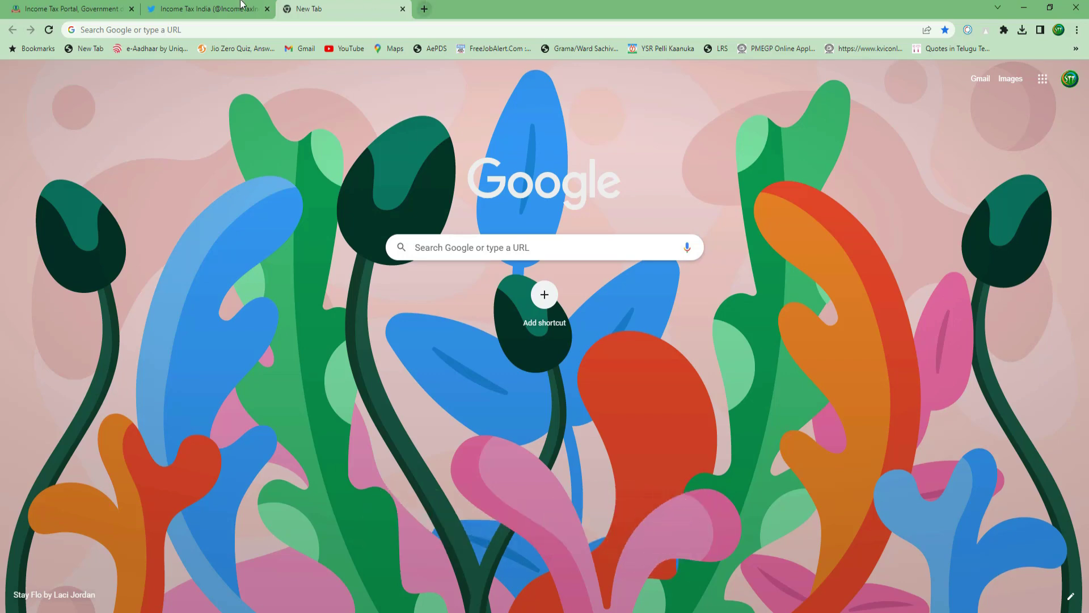
Step: Switch to the Twitter tab showing Income Tax India's 31 March 2023 PAN-Aadhaar poster
click(204, 9)
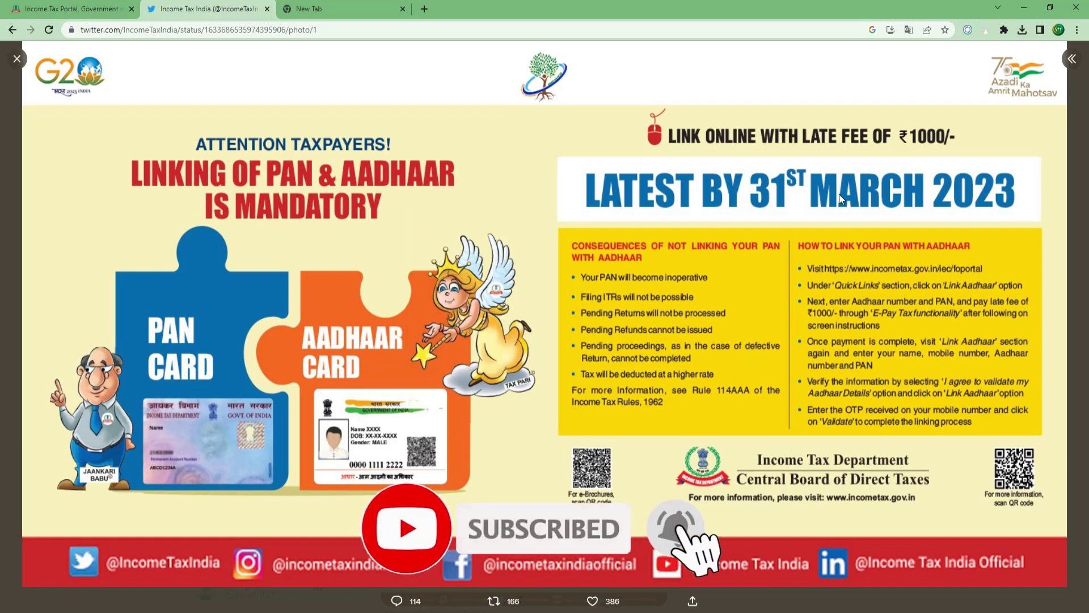
Step: Switch to the e-Filing portal tab showing Link Aadhaar with empty PAN and Aadhaar fields
click(77, 9)
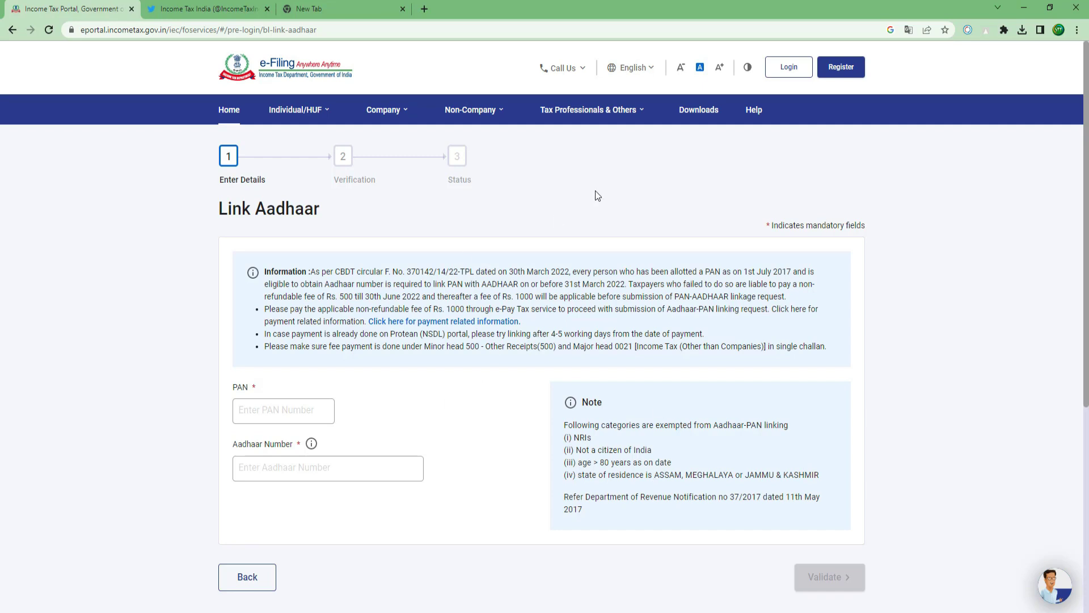
scroll(595, 245, down, 2)
scroll(457, 287, up, 1)
scroll(440, 194, up, 1)
click(344, 467)
Step: Switch back to the Twitter tab with the full-size 31 March 2023 linking poster
click(209, 8)
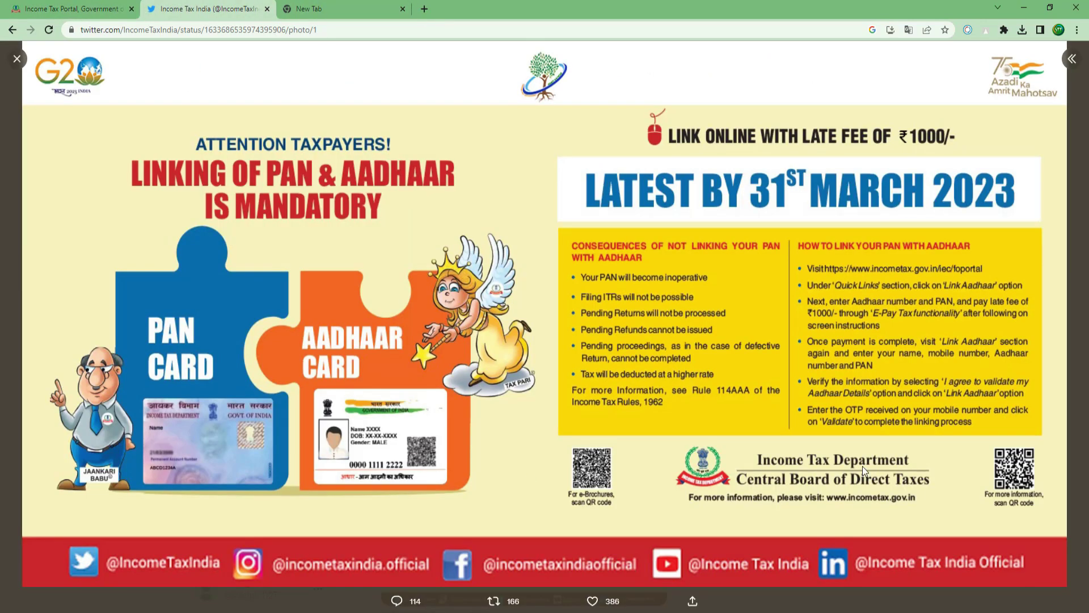